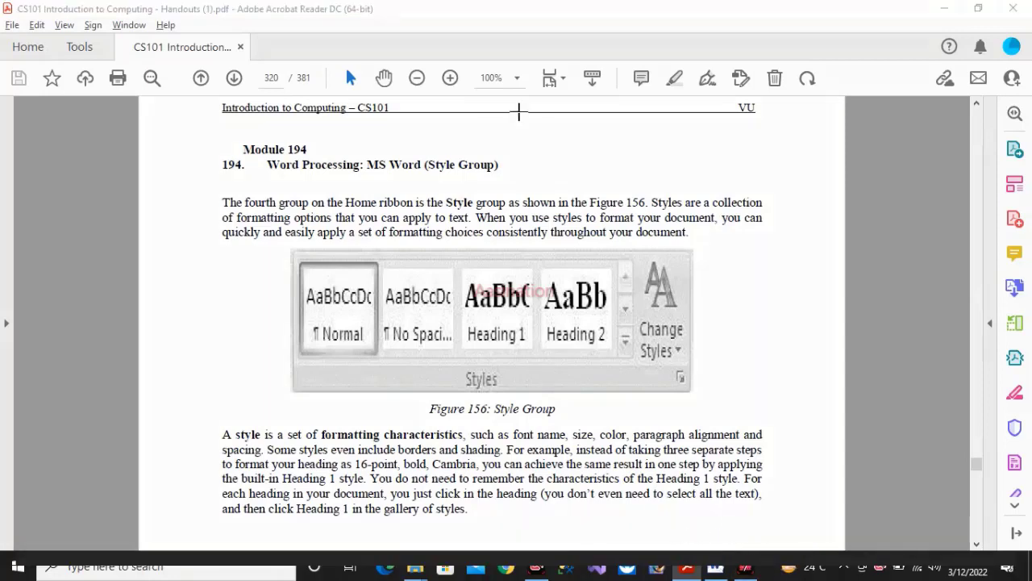
- Draw red freehand underlines under '(Style Group)' and each line of the opening paragraph about styles
drag(424, 171, 498, 174)
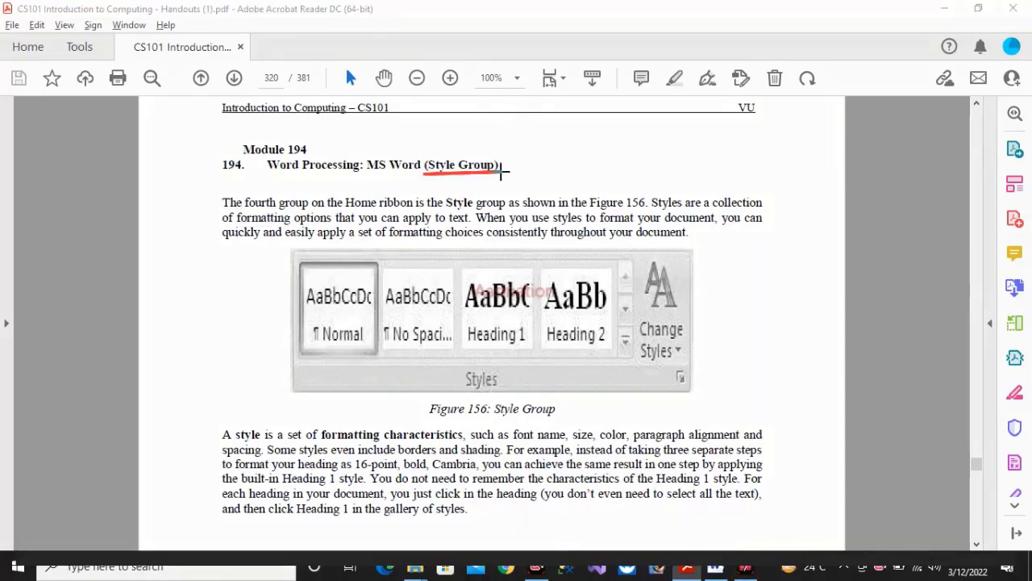
drag(224, 209, 498, 209)
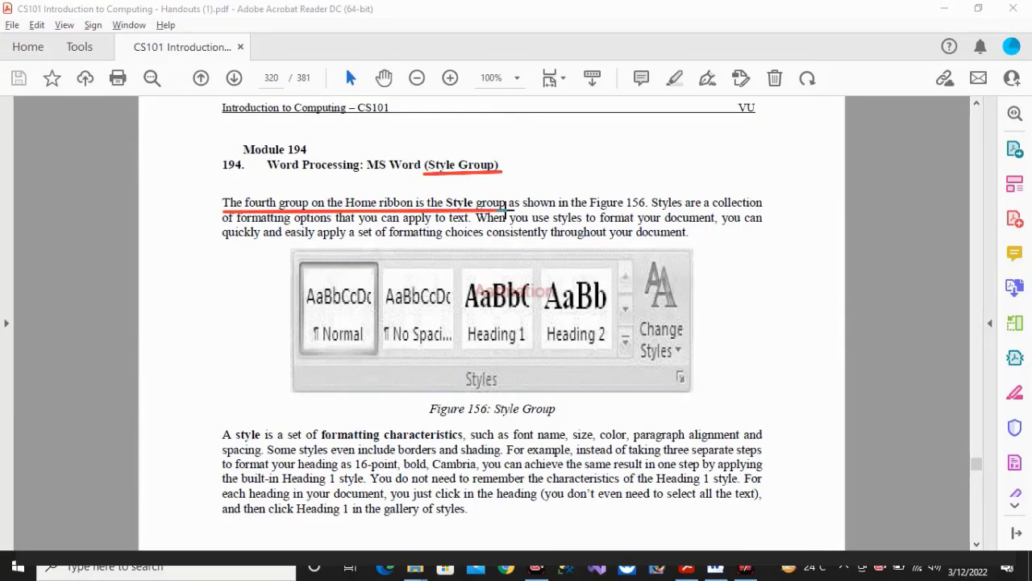
drag(653, 210, 762, 207)
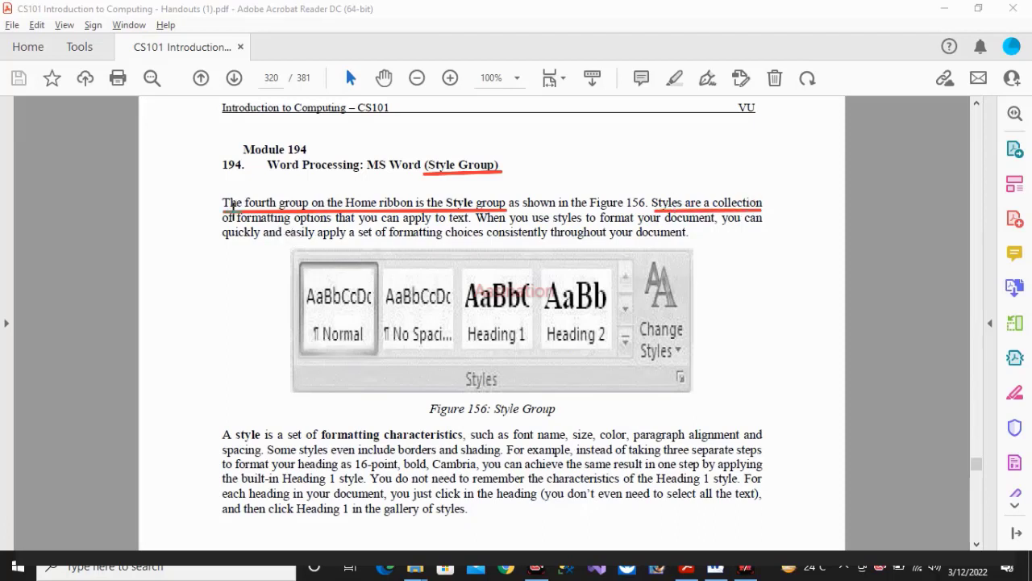
drag(223, 224, 470, 225)
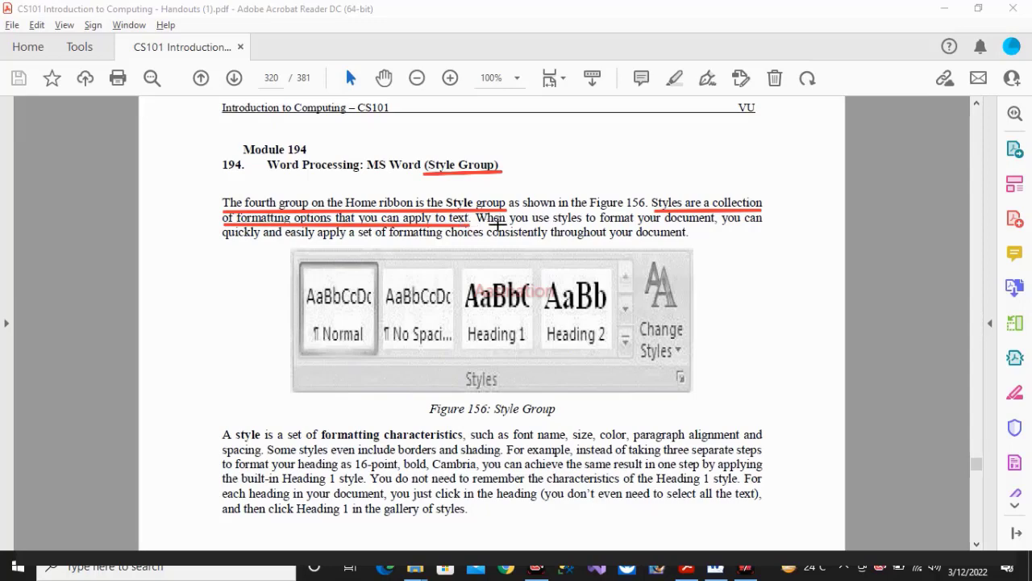
drag(488, 226, 726, 228)
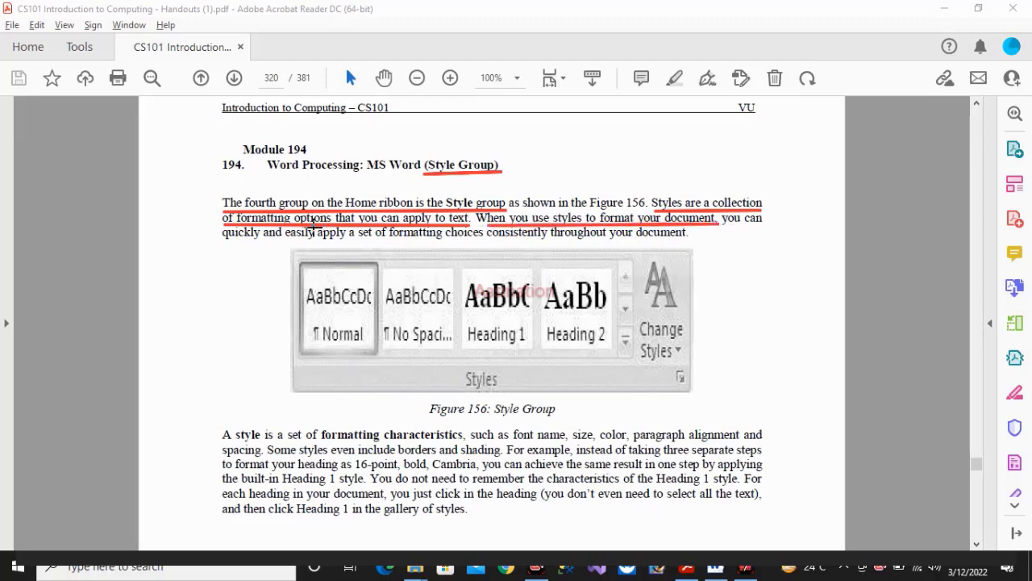
drag(224, 240, 688, 239)
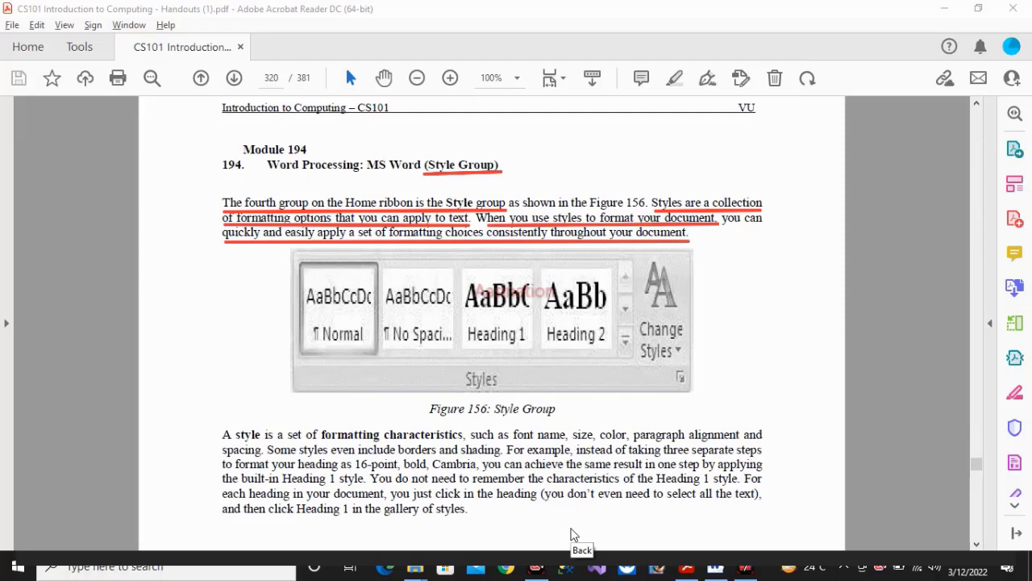
- Clear the annotations, delete the old fruit list in Word, turn off bold, and test =rand() sample text
key(Escape)
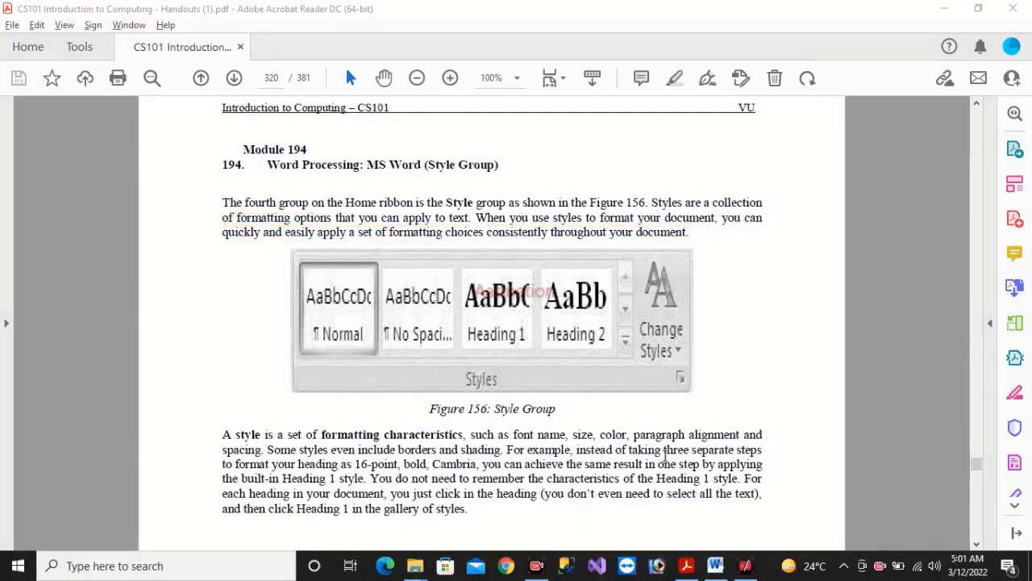
click(715, 565)
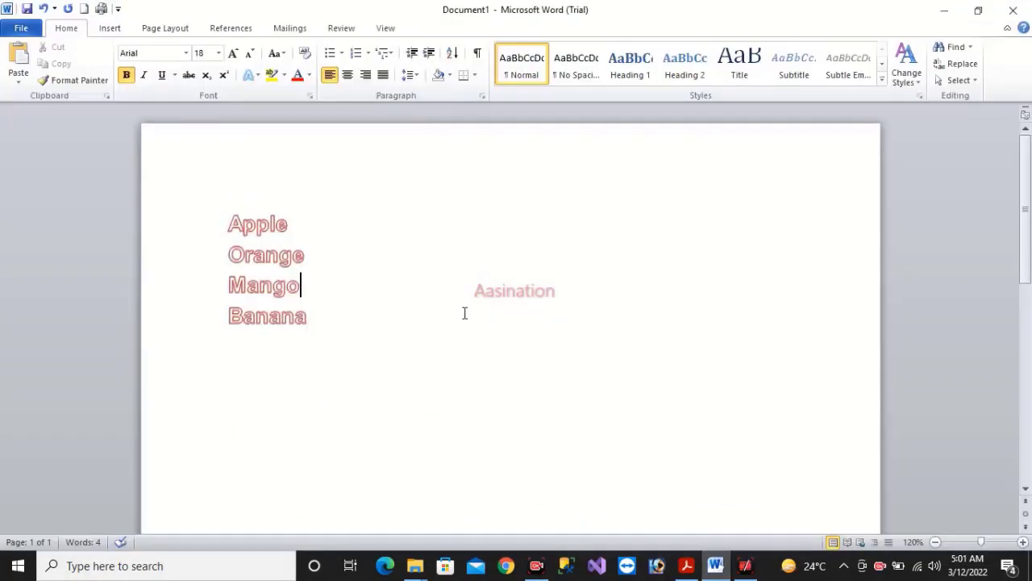
key(ctrl+a)
key(Delete)
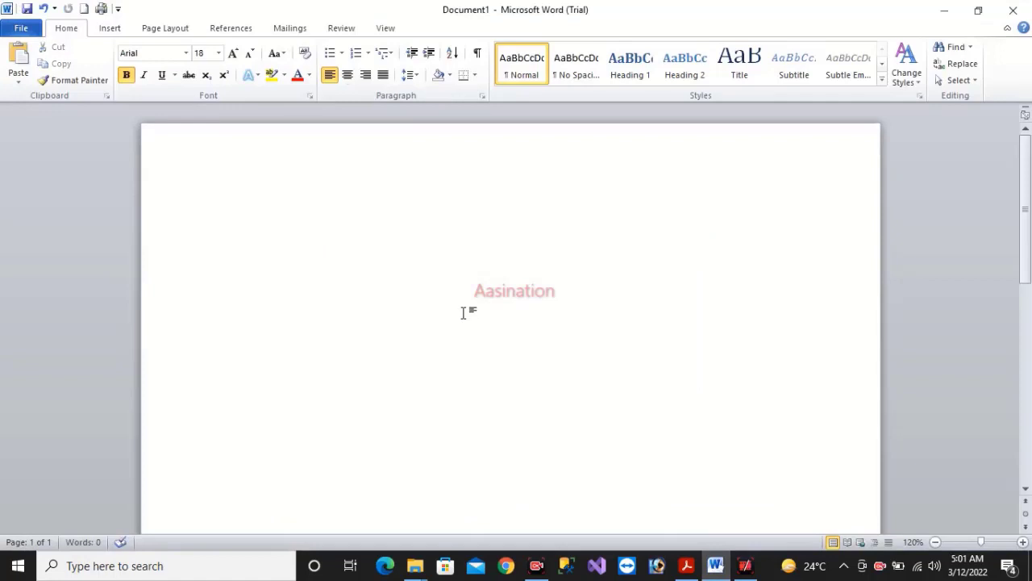
click(126, 74)
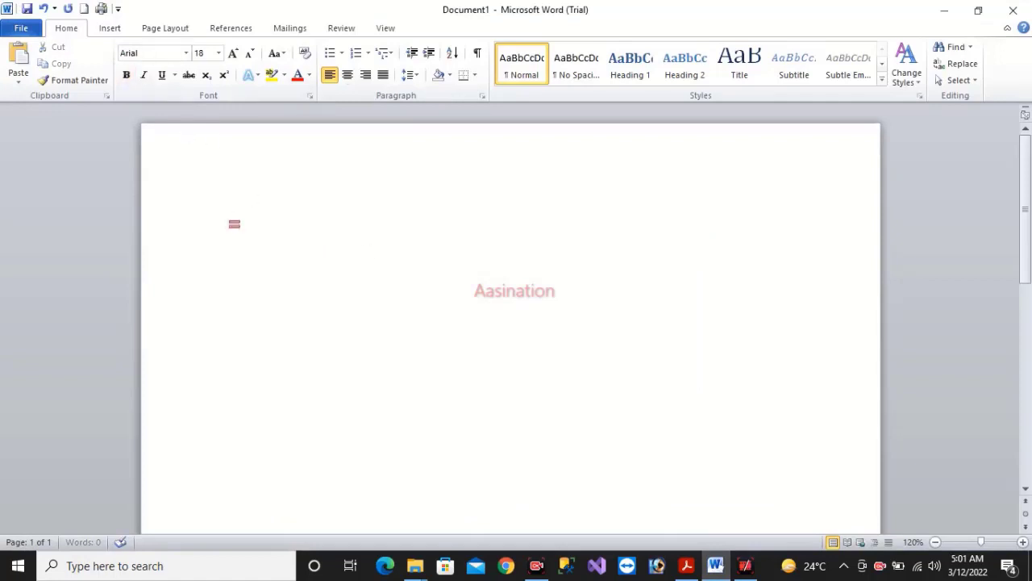
text(=rand())
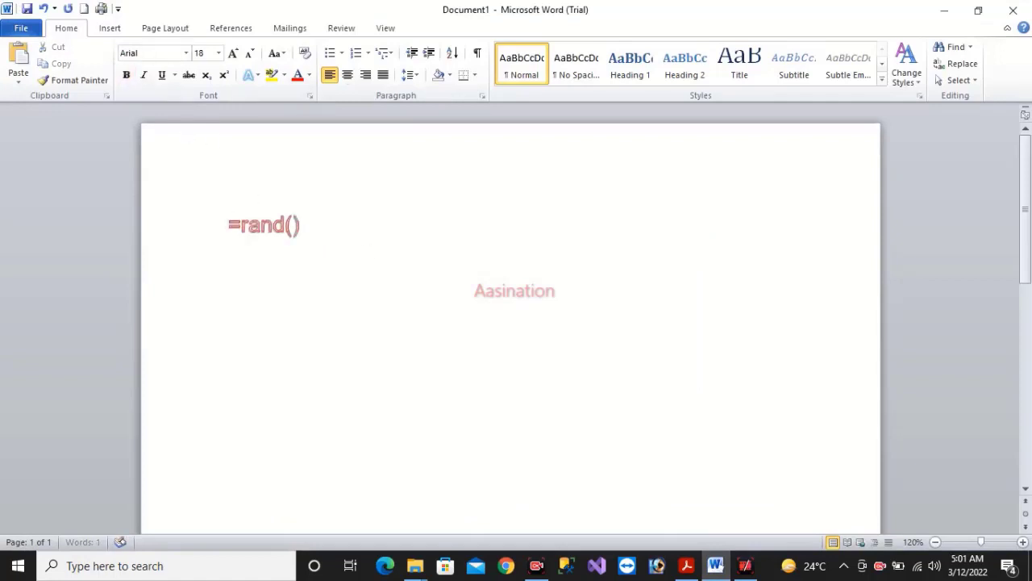
key(Return)
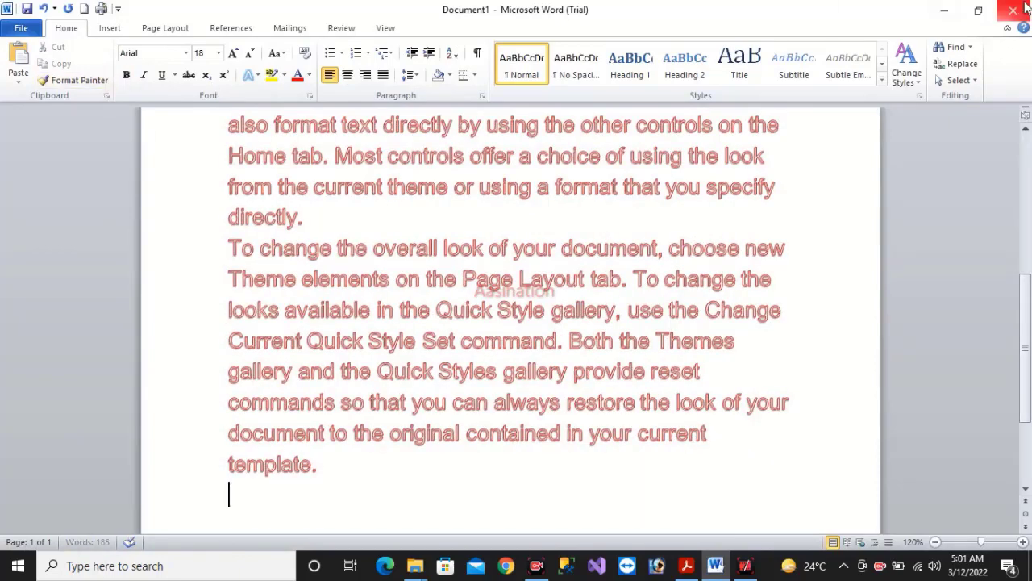
- Close Word without saving, relaunch it, and generate three sample paragraphs with =rand()
key(alt+F4)
click(514, 311)
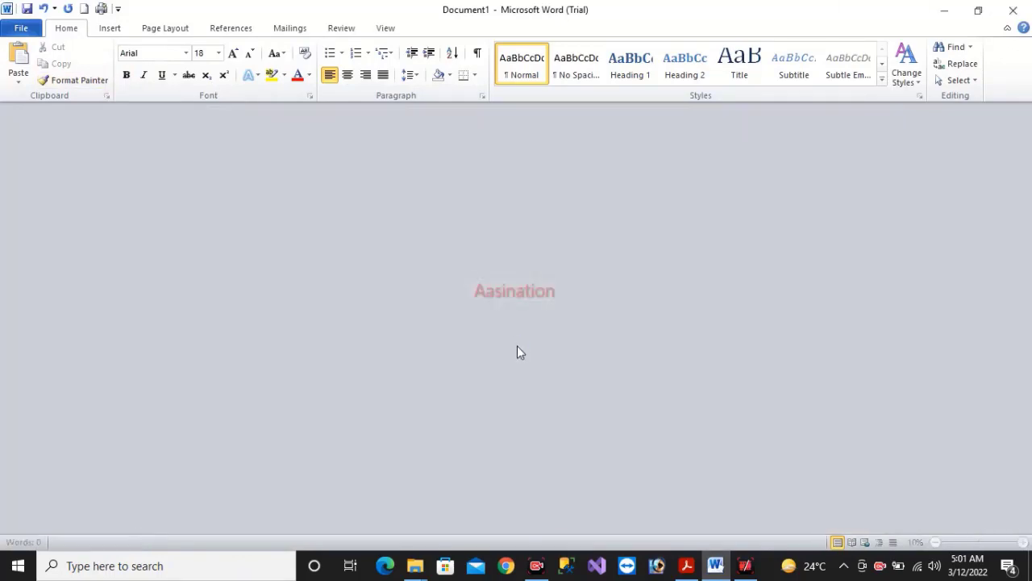
key(super+r)
key(Return)
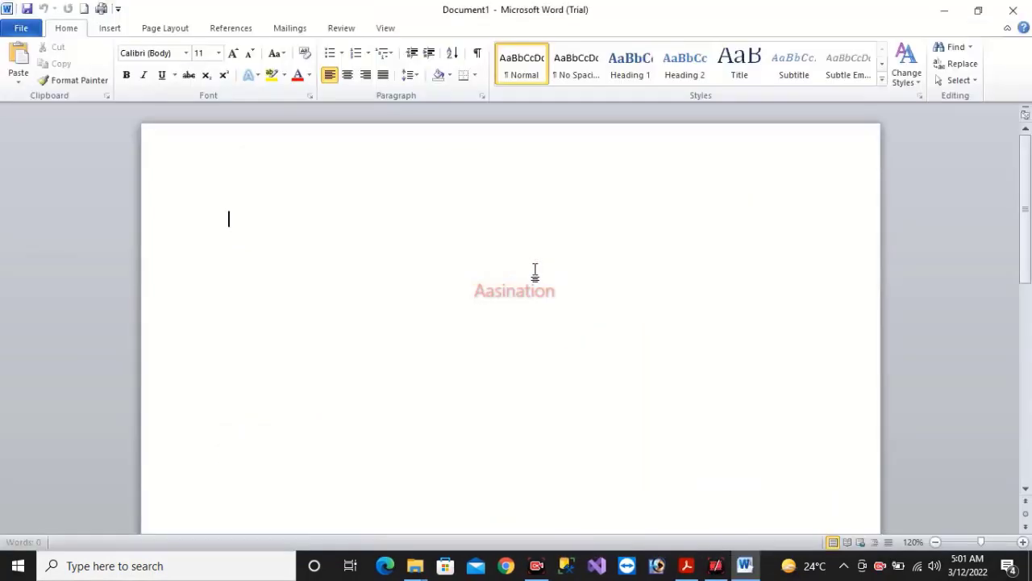
click(666, 424)
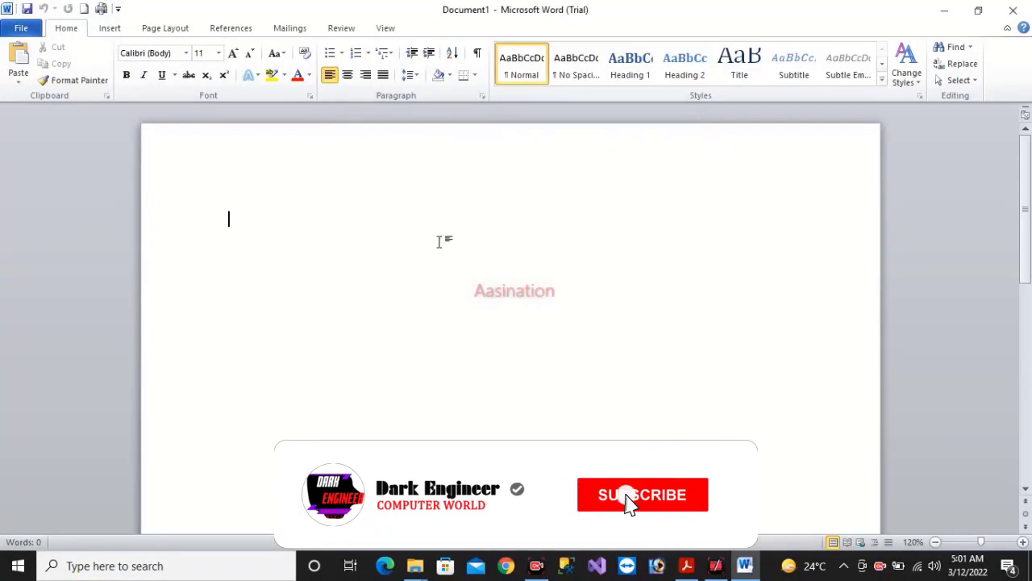
text(=)
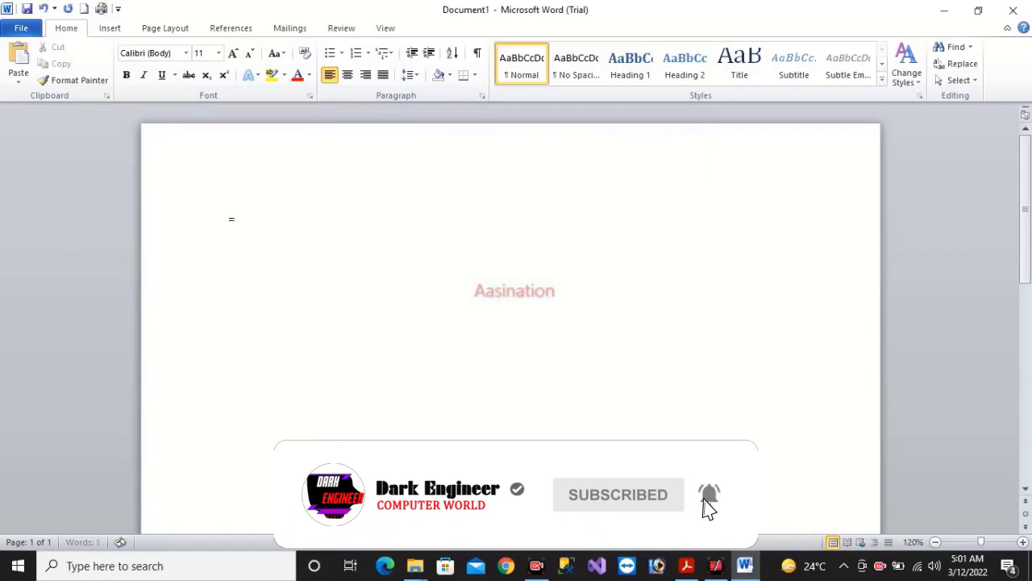
text(rand())
key(Return)
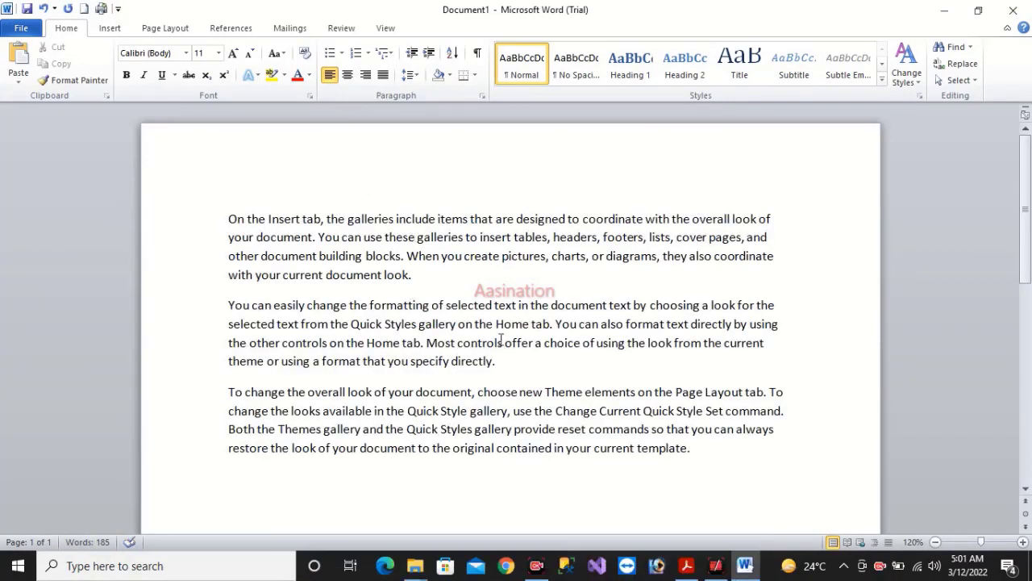
- Select the whole document and justify all three sample paragraphs
key(ctrl+a)
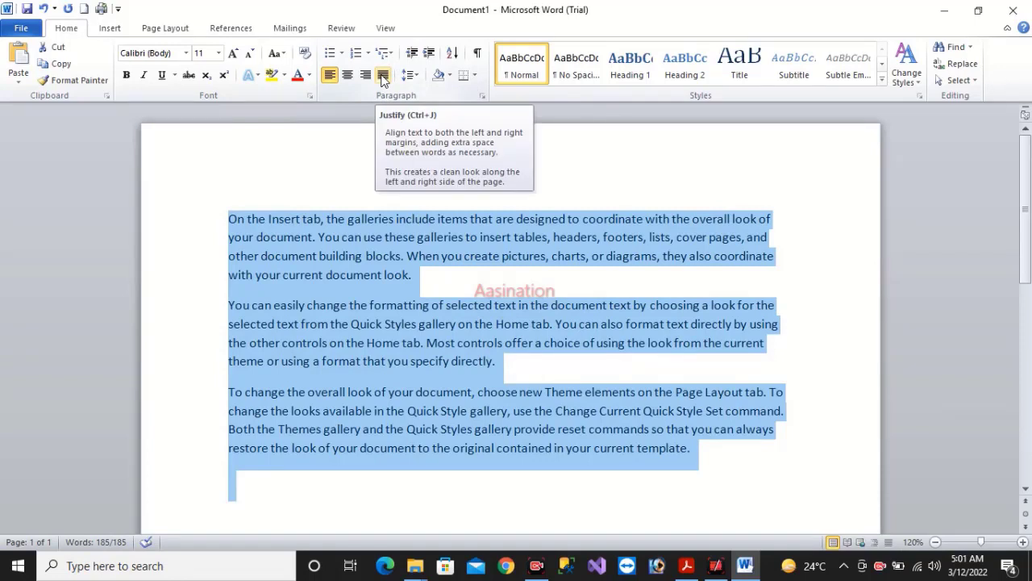
click(657, 257)
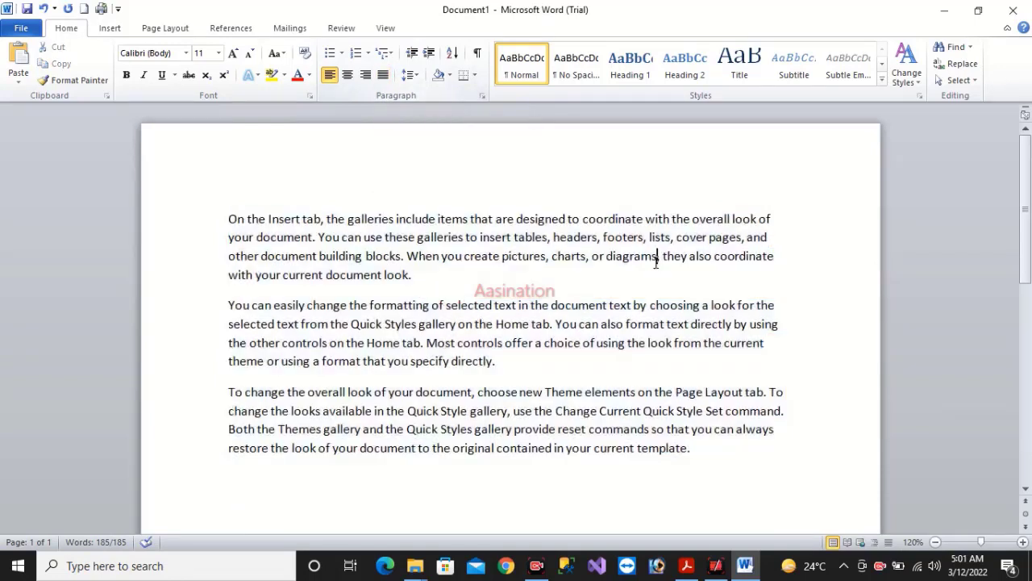
click(769, 236)
drag(776, 256, 767, 257)
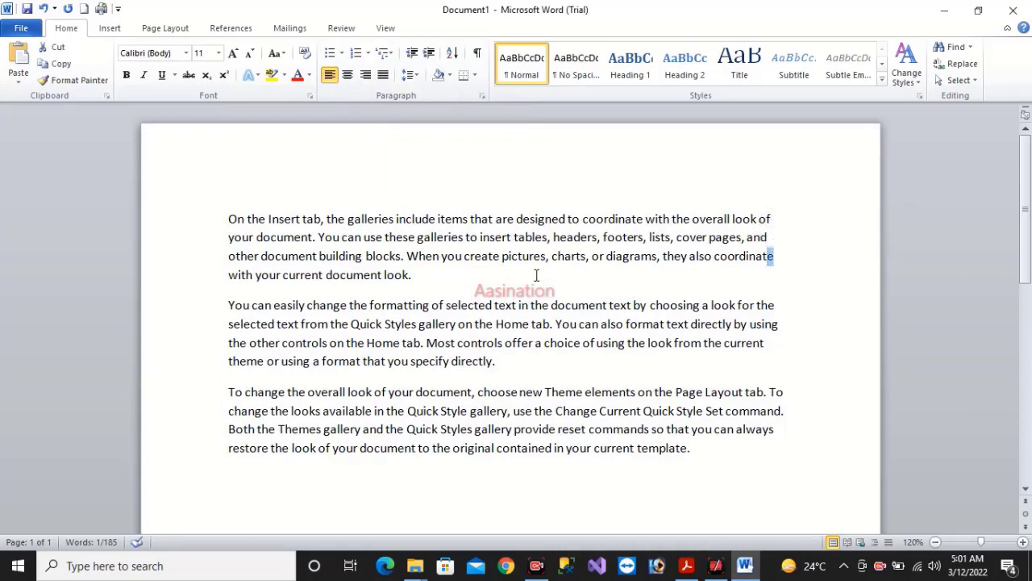
key(ctrl+a)
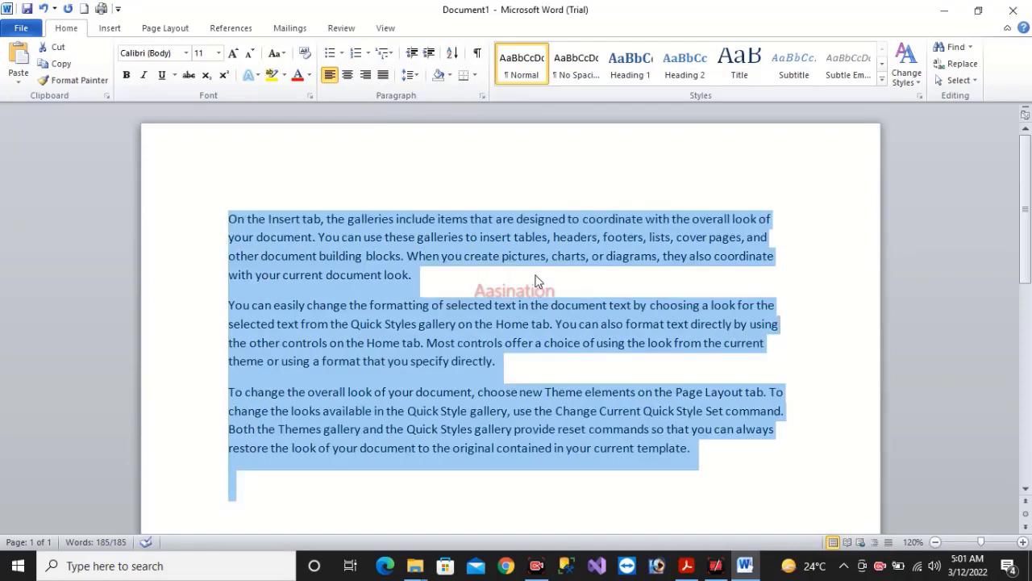
click(385, 75)
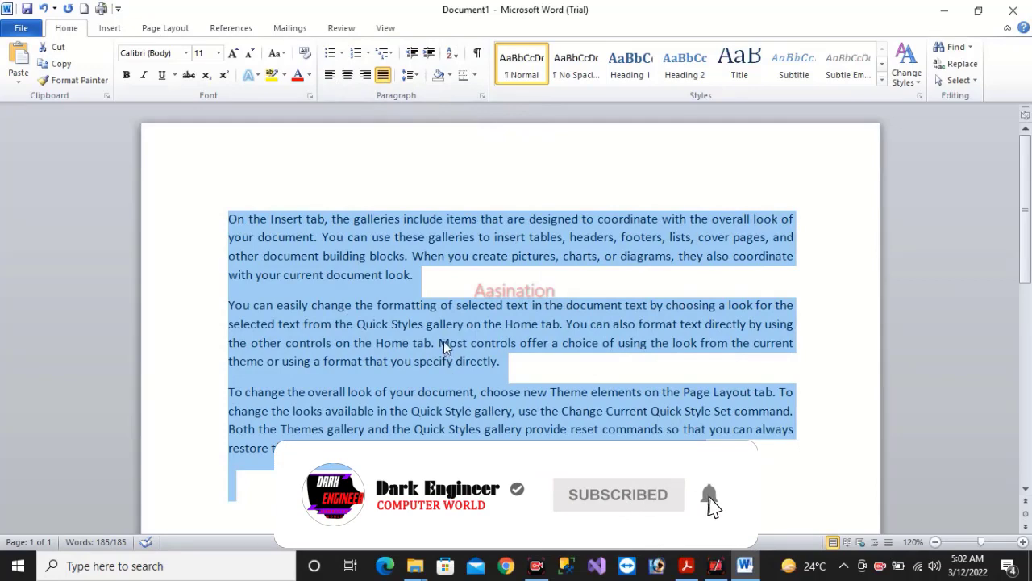
- Try the No Spacing and Heading 1 through Heading 5 styles on the paragraphs
click(569, 69)
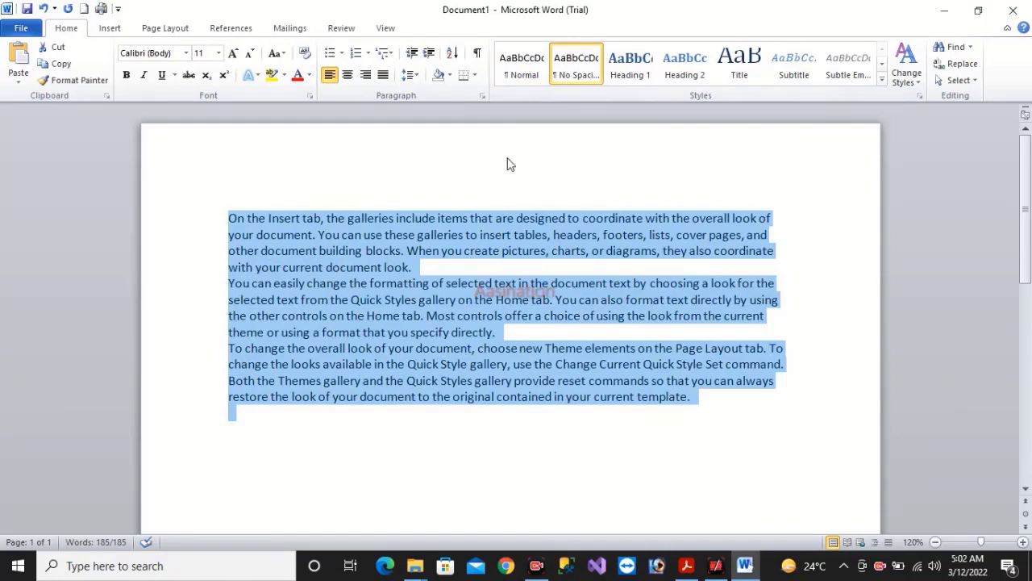
click(622, 62)
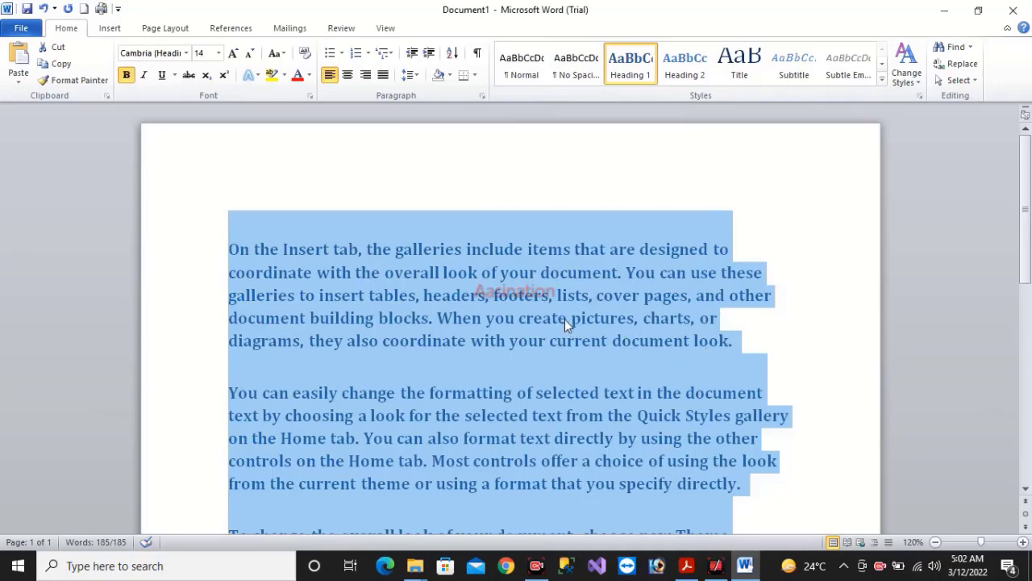
click(685, 65)
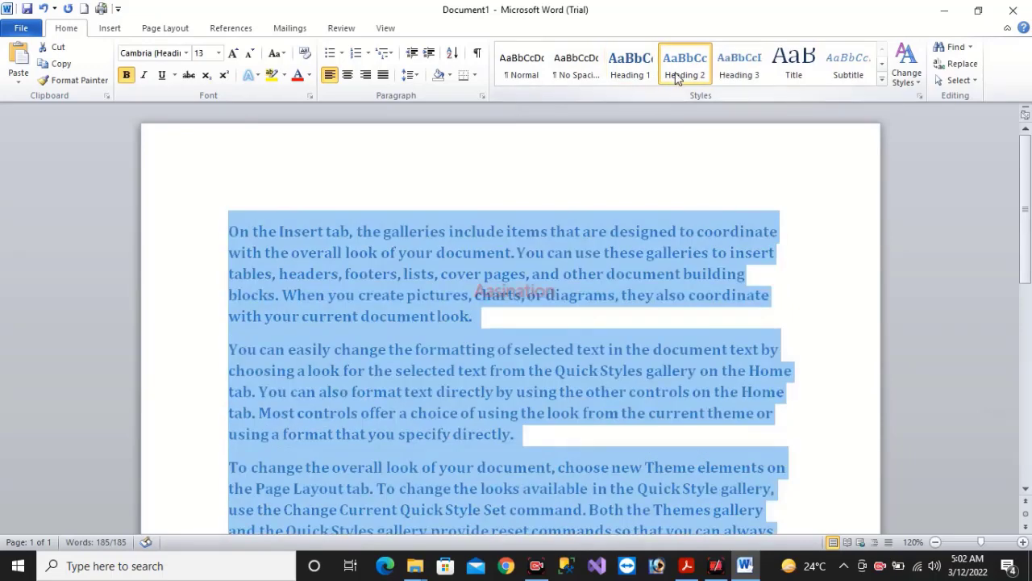
click(740, 61)
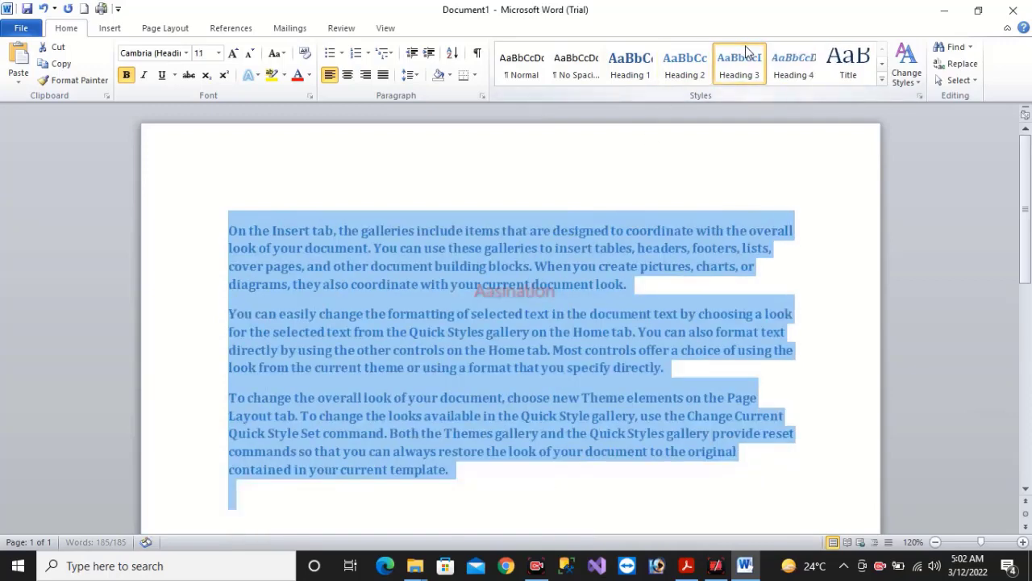
click(791, 72)
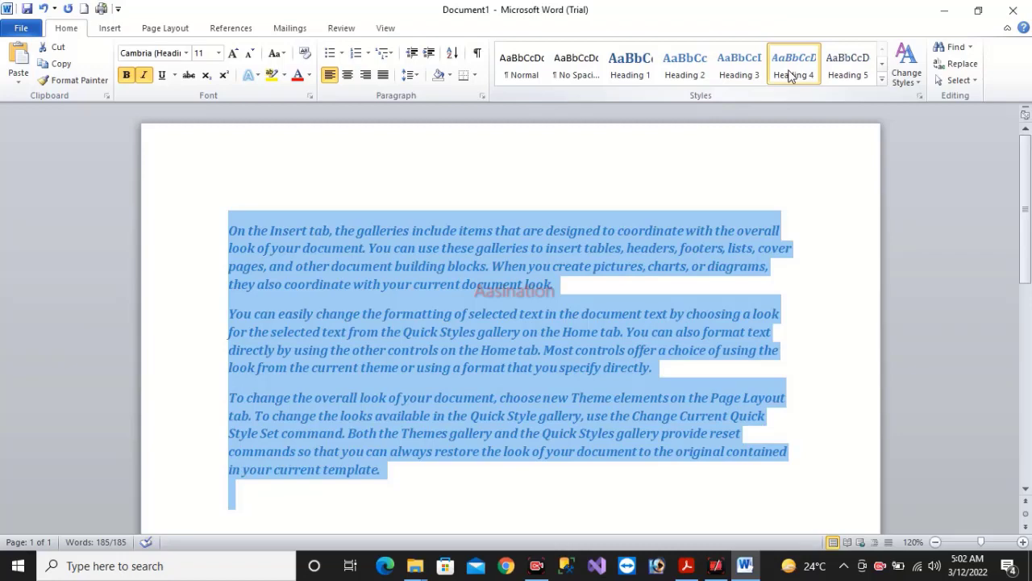
click(738, 70)
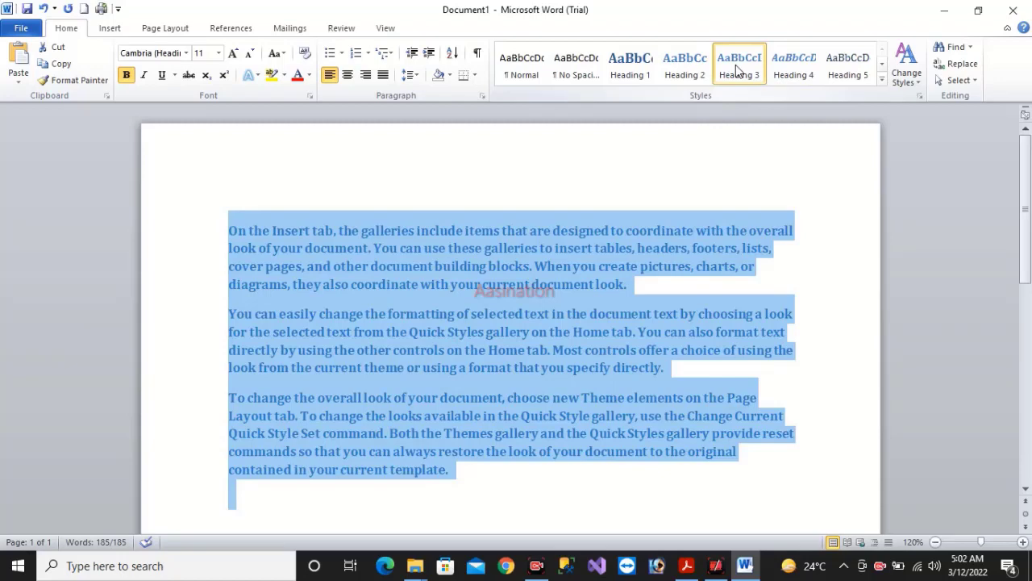
click(786, 70)
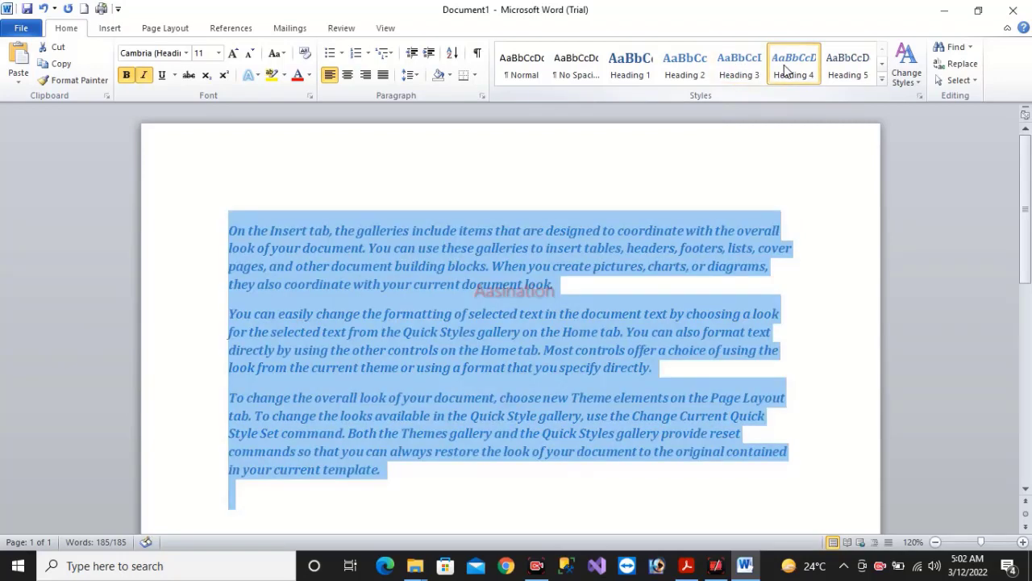
click(838, 73)
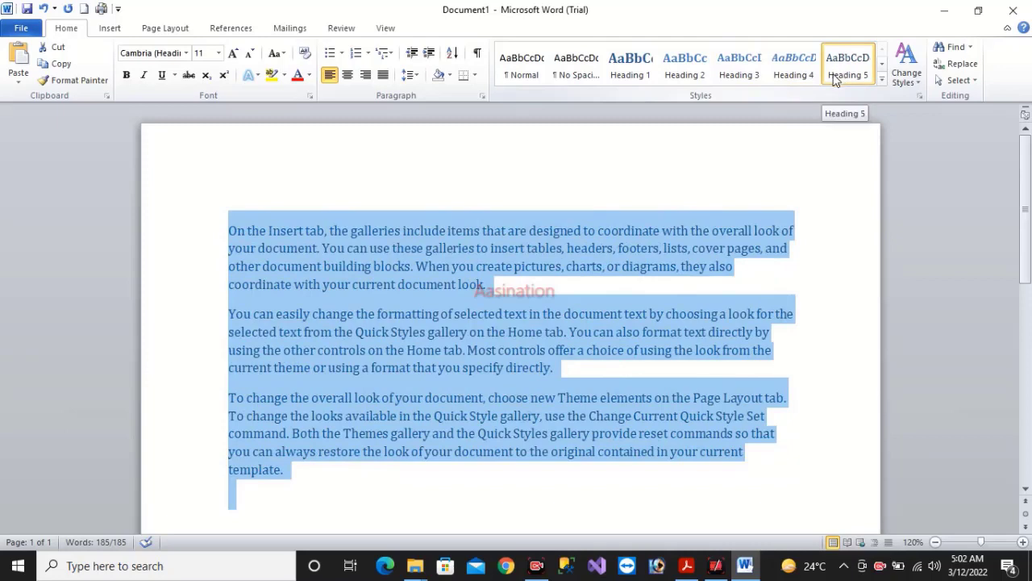
- Expand the Styles gallery, try Subtitle, then settle on Subtle Emphasis for the paragraphs
click(882, 64)
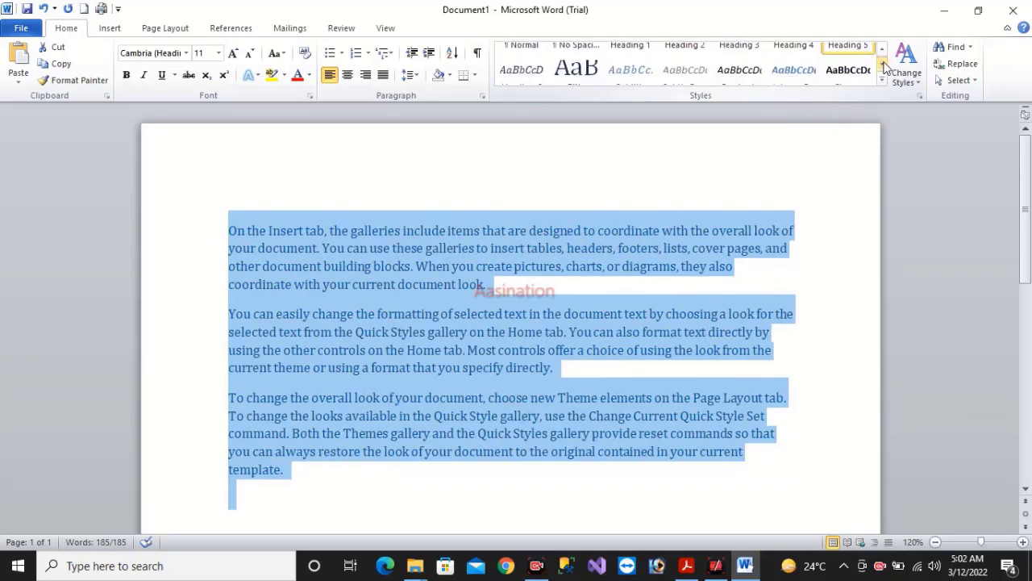
click(634, 76)
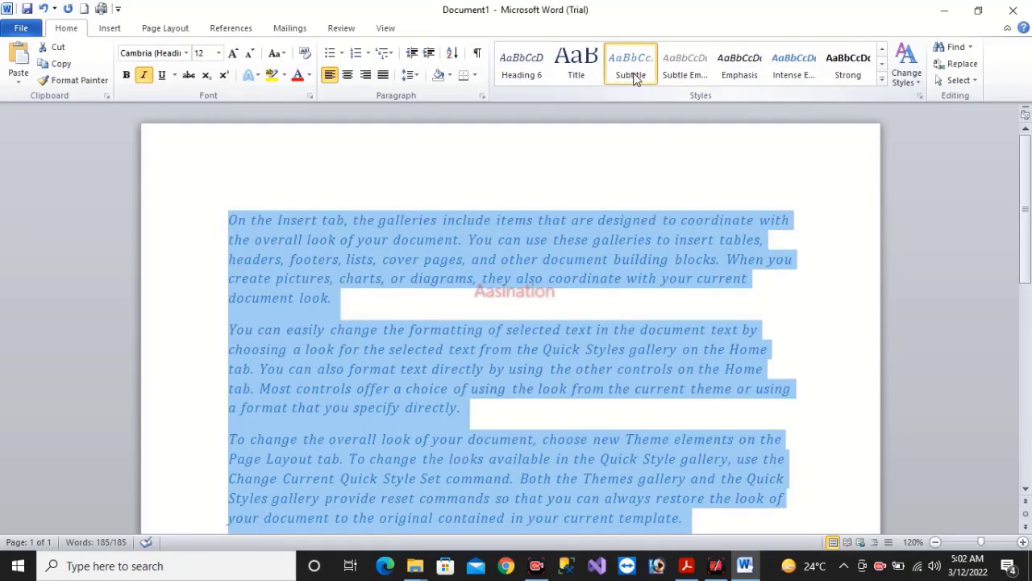
click(674, 74)
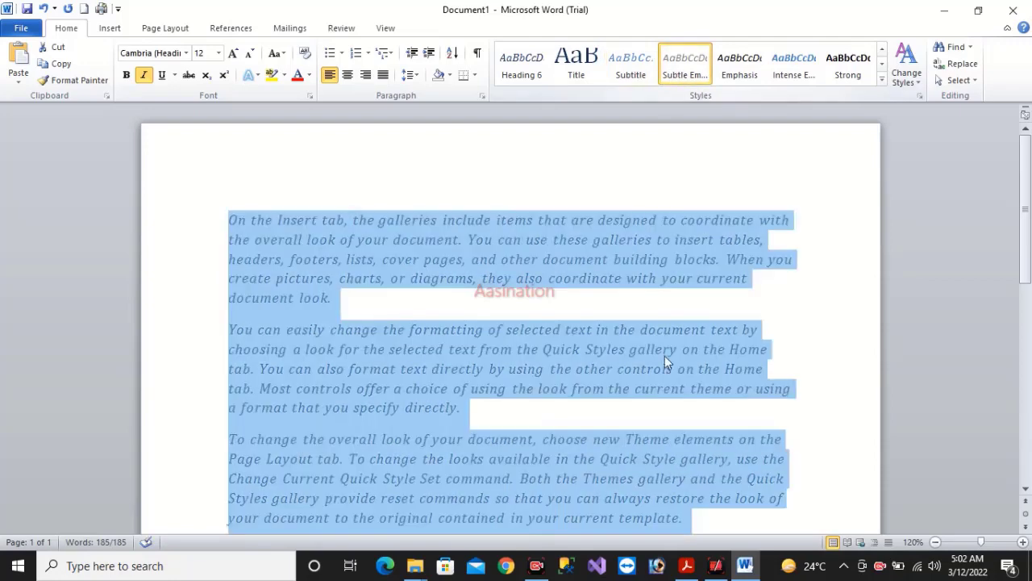
click(783, 288)
- Apply the Strong style to all paragraphs, making them bold italic blue, then return to the CS101 PDF
mouse_move(1027, 246)
mouse_down()
mouse_move(993, 407)
mouse_move(1007, 249)
mouse_up()
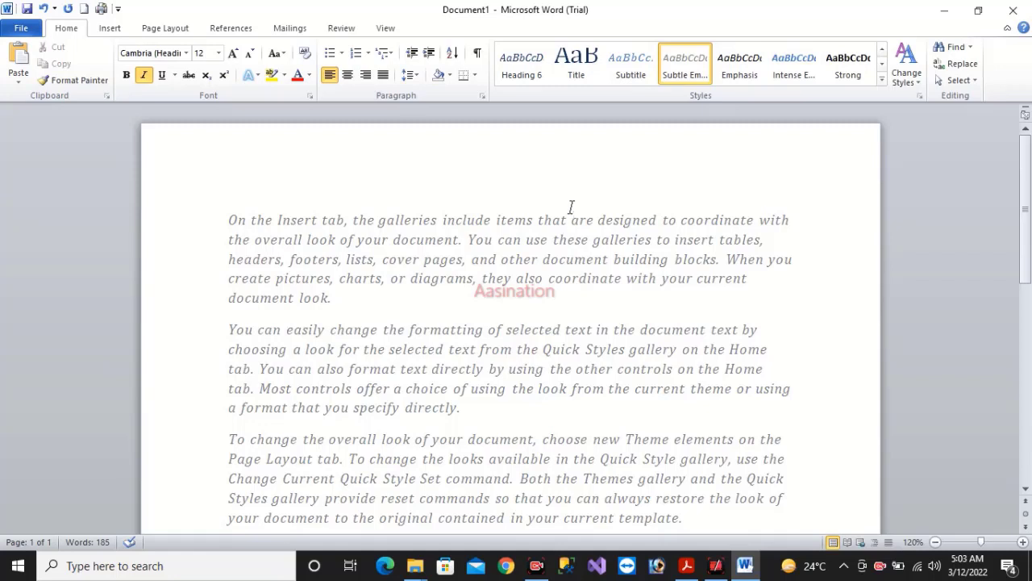
key(ctrl+a)
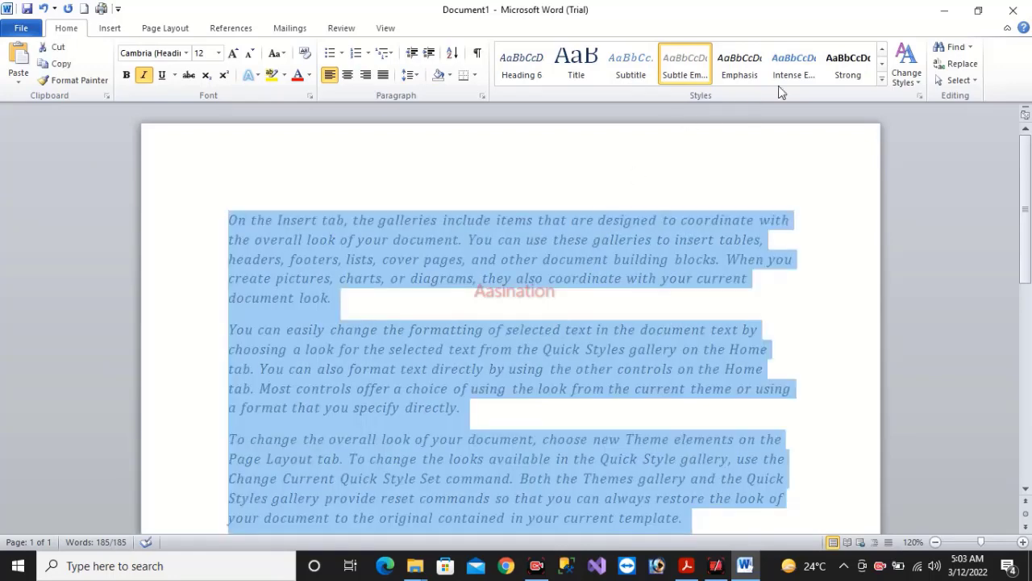
click(847, 65)
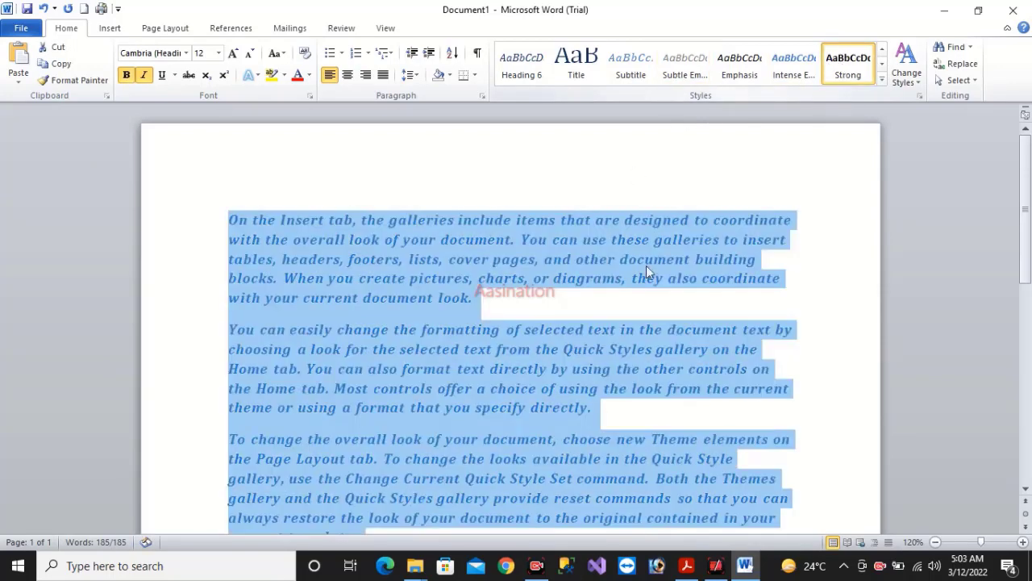
click(608, 317)
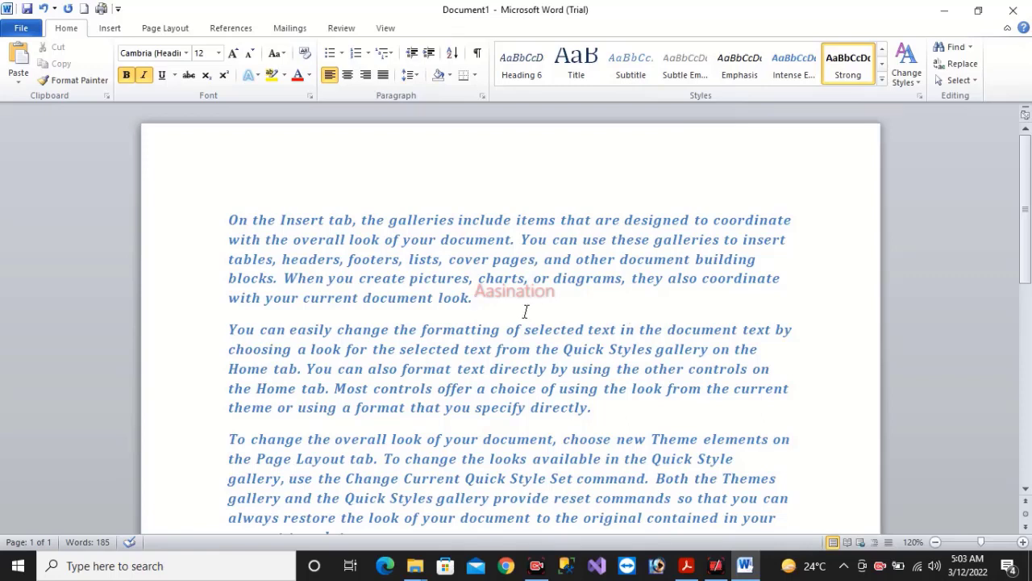
click(686, 566)
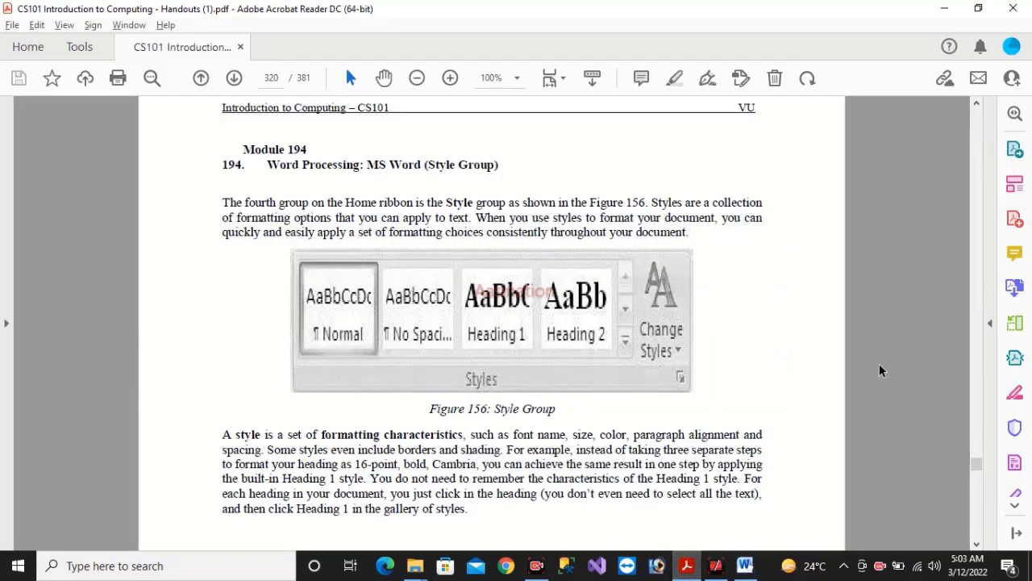
scroll(880, 369, down, 3)
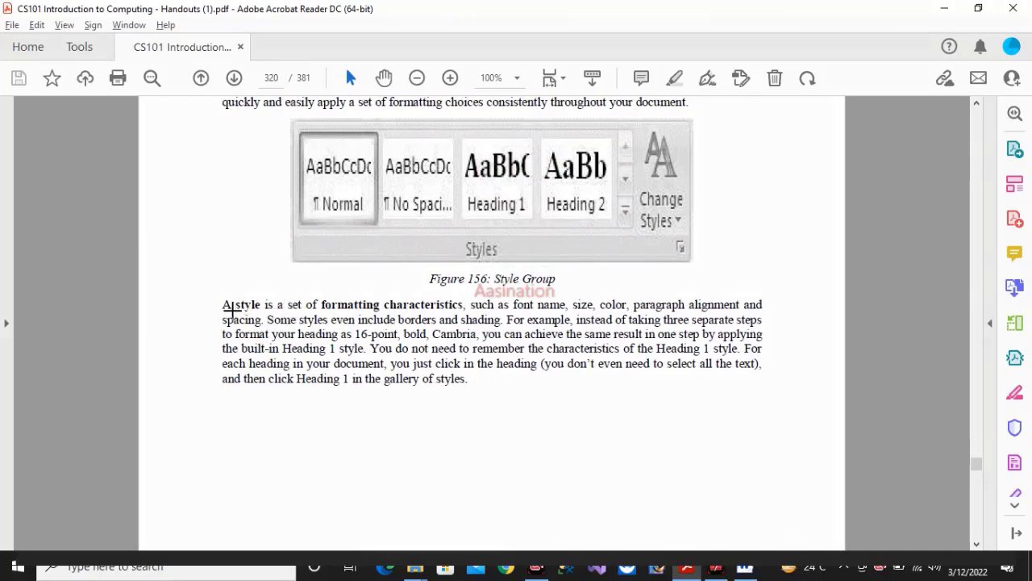
drag(228, 309, 750, 309)
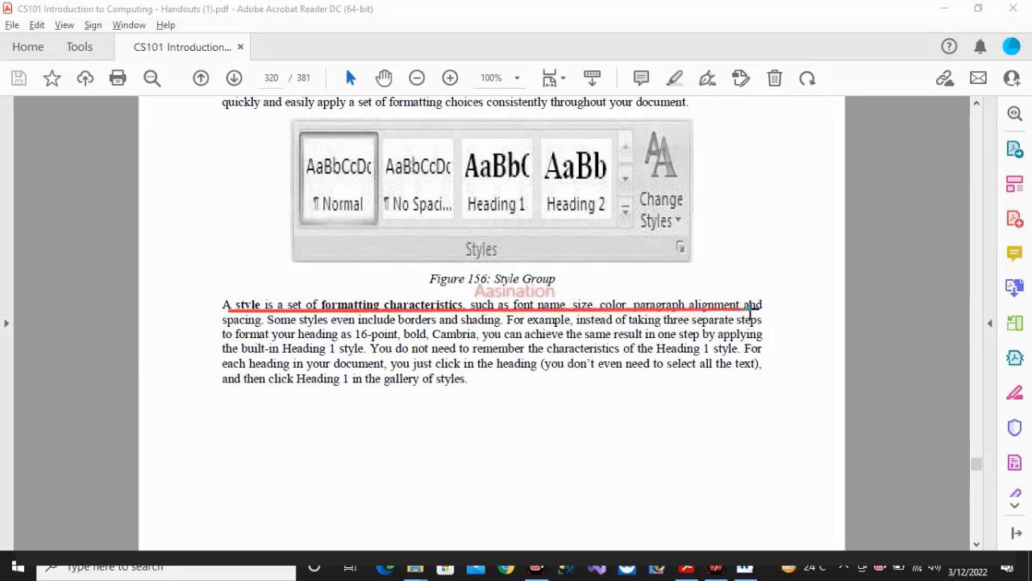
drag(224, 325, 502, 325)
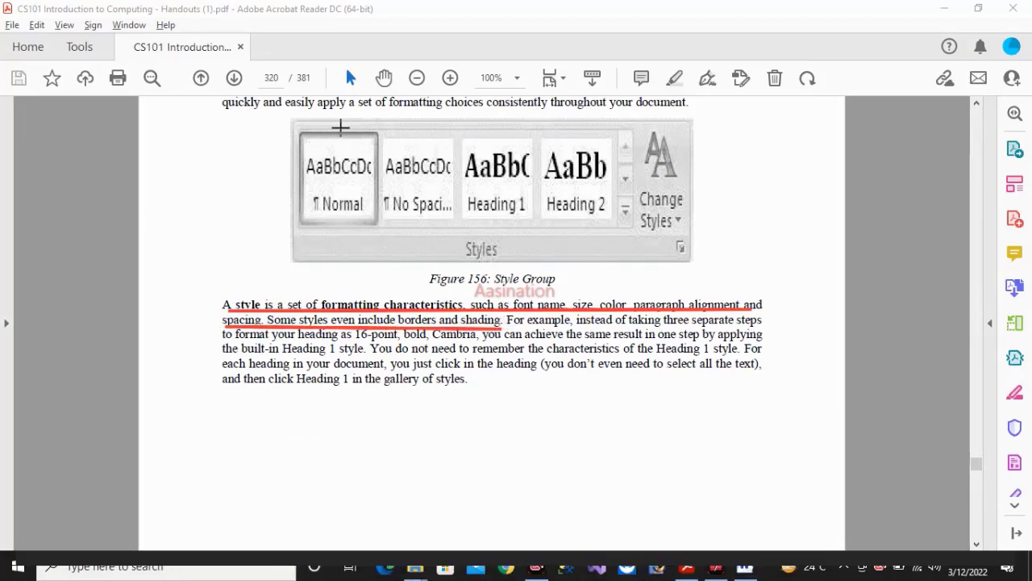
drag(297, 120, 688, 233)
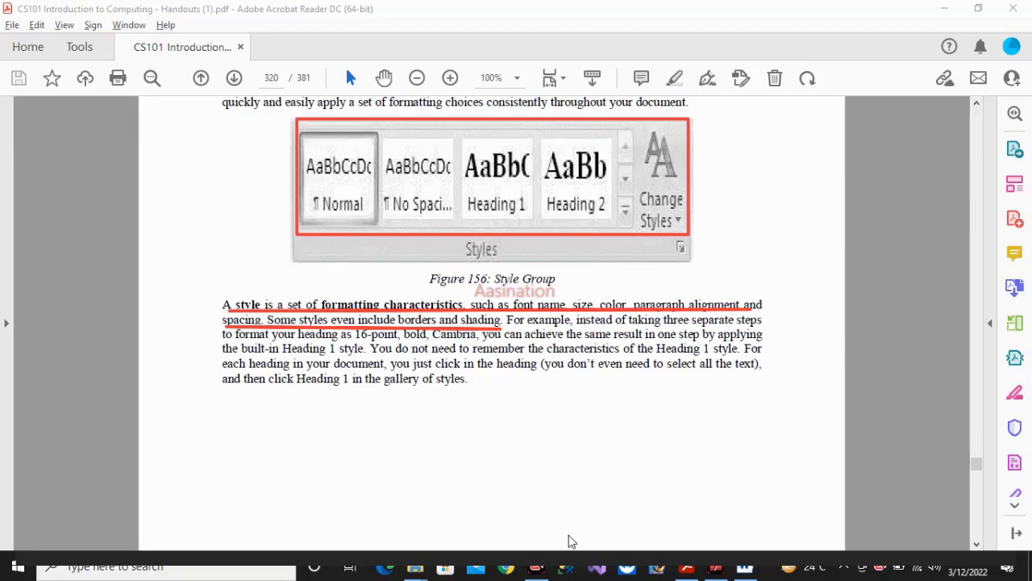
- Break the first paragraph into two after 'look.' and justify the whole document
click(745, 567)
click(473, 295)
key(Return)
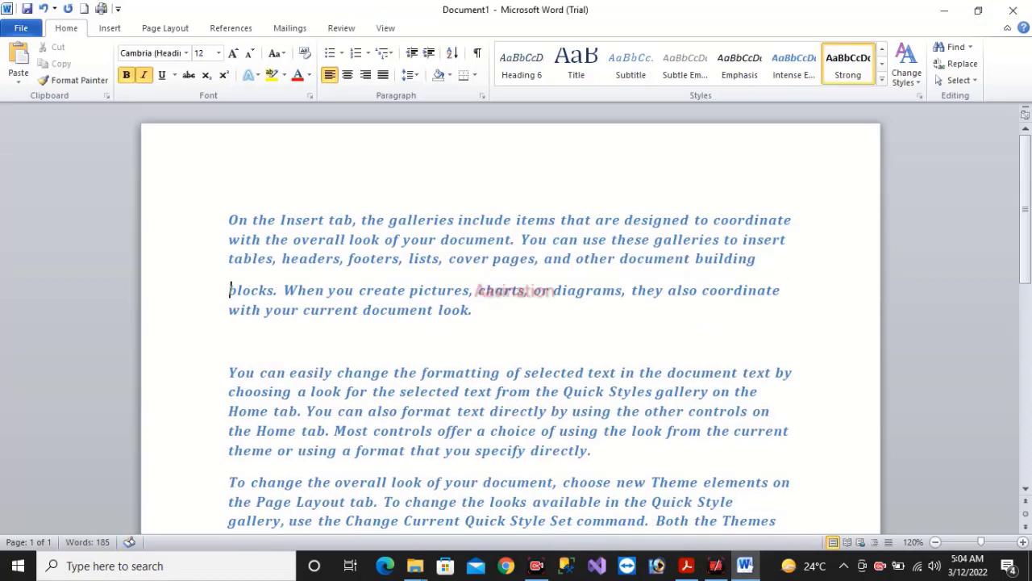
key(ctrl+a)
click(383, 74)
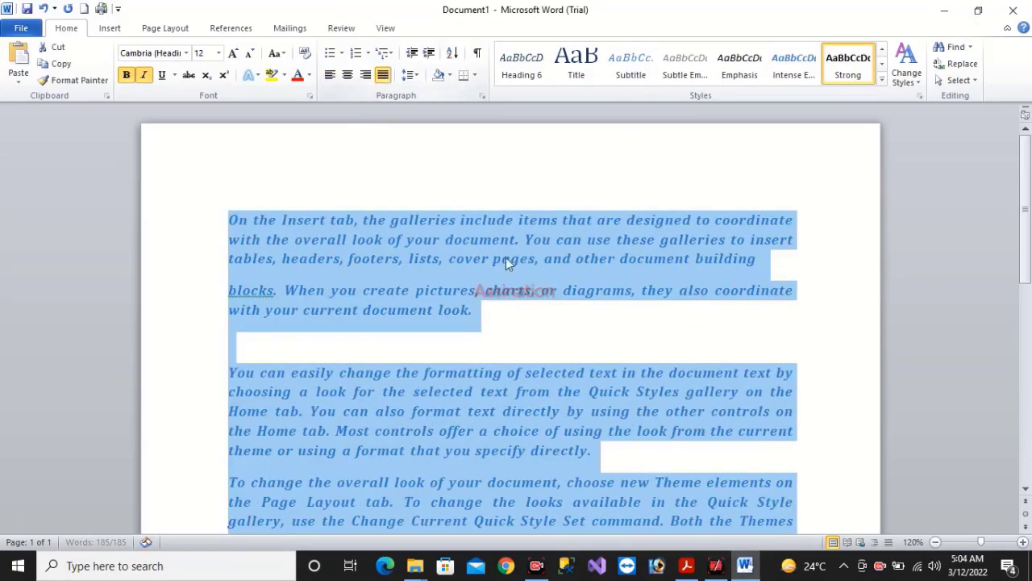
click(541, 315)
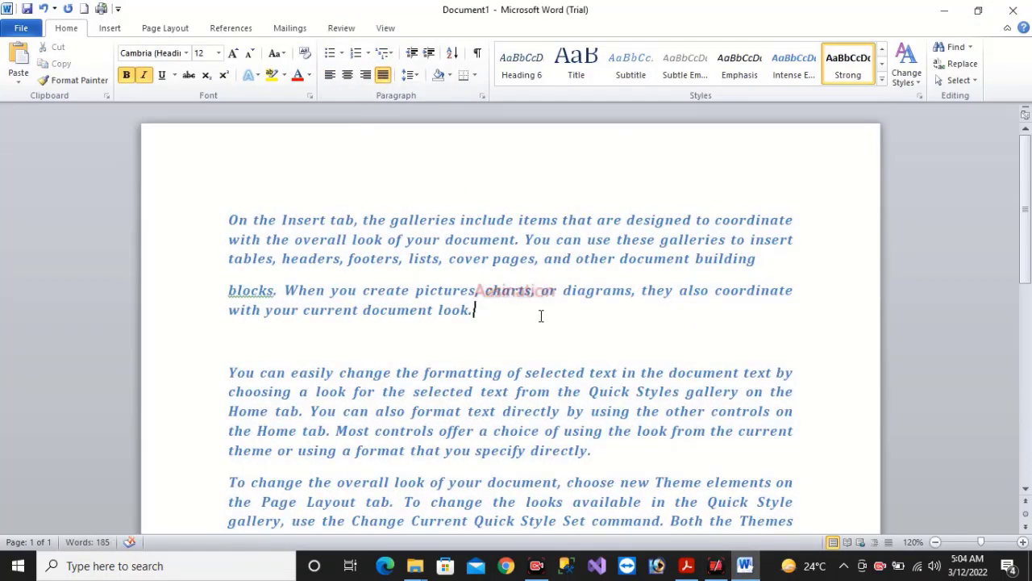